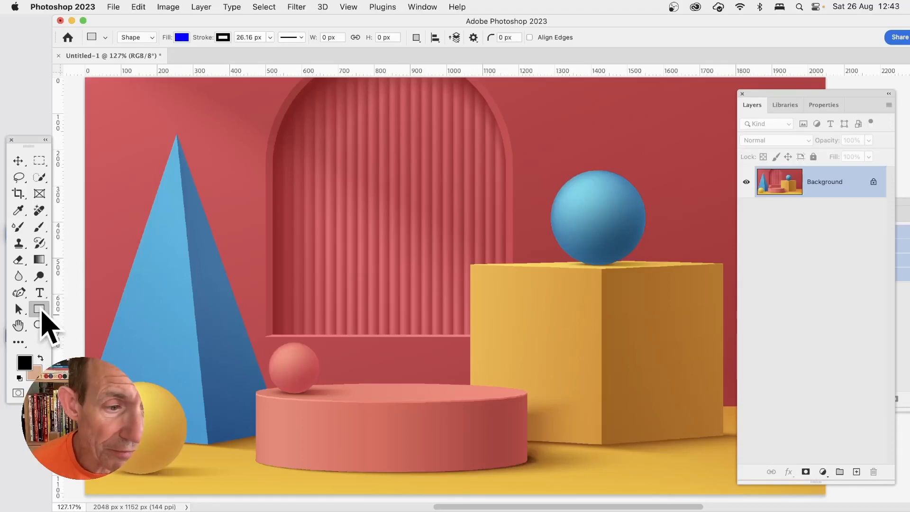
Step: Draw a blue rectangle shape with a black stroke, about 600 by 834 px, over the middle of the image
left_click(41, 311)
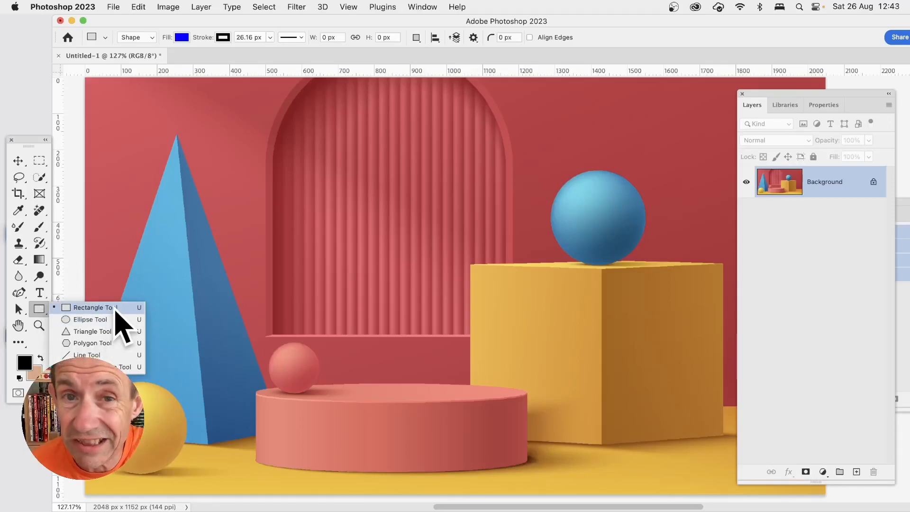
left_click(116, 309)
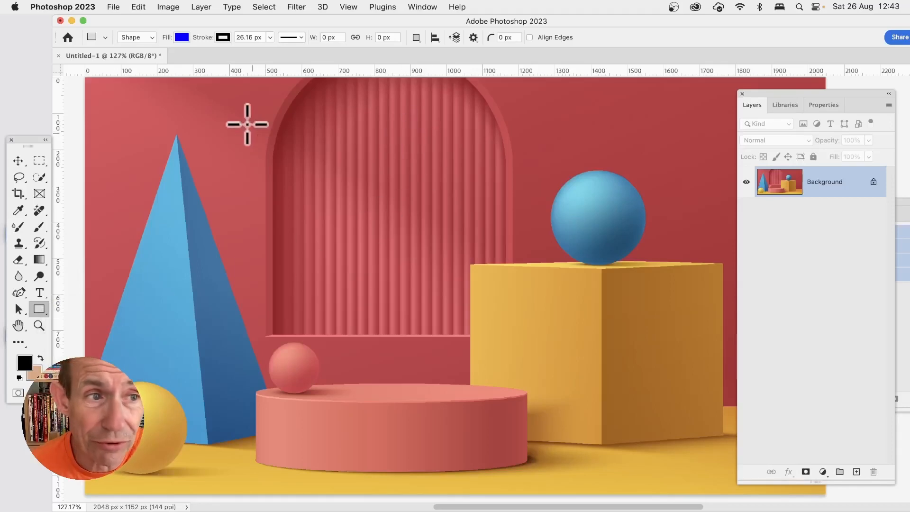
left_click(149, 42)
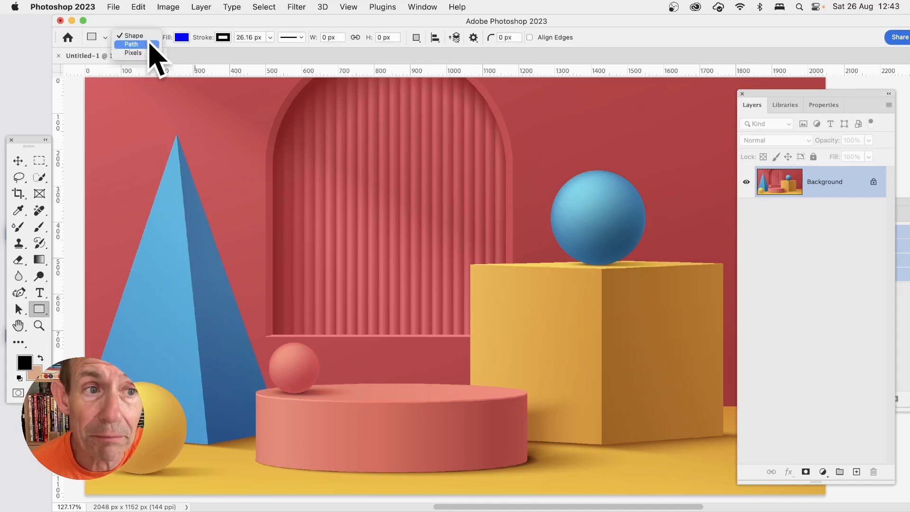
left_click(140, 36)
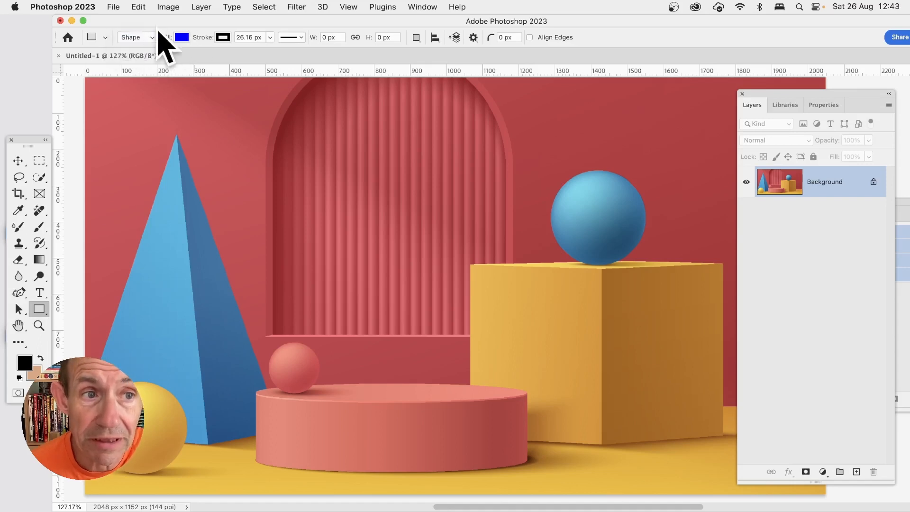
left_click_drag(321, 130, 537, 431)
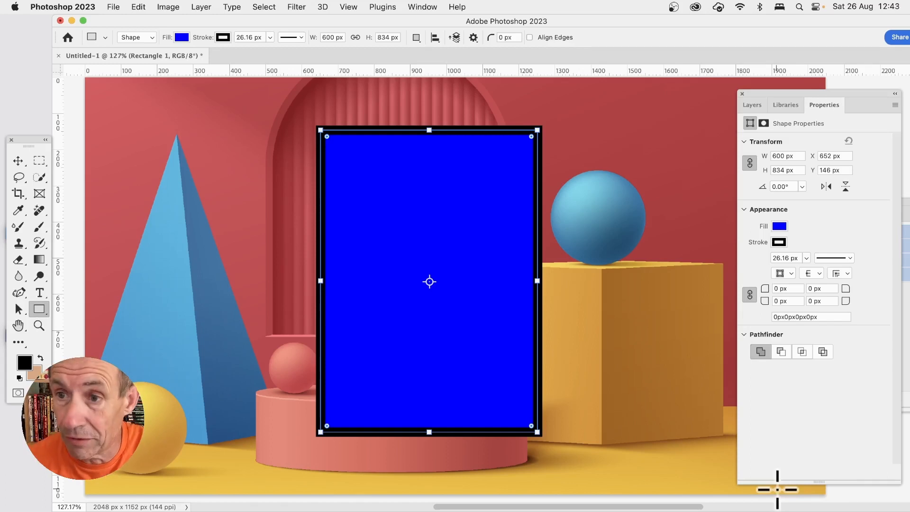
Step: Try the Multiply blend mode and a 39% opacity on the rectangle layer
left_click(752, 105)
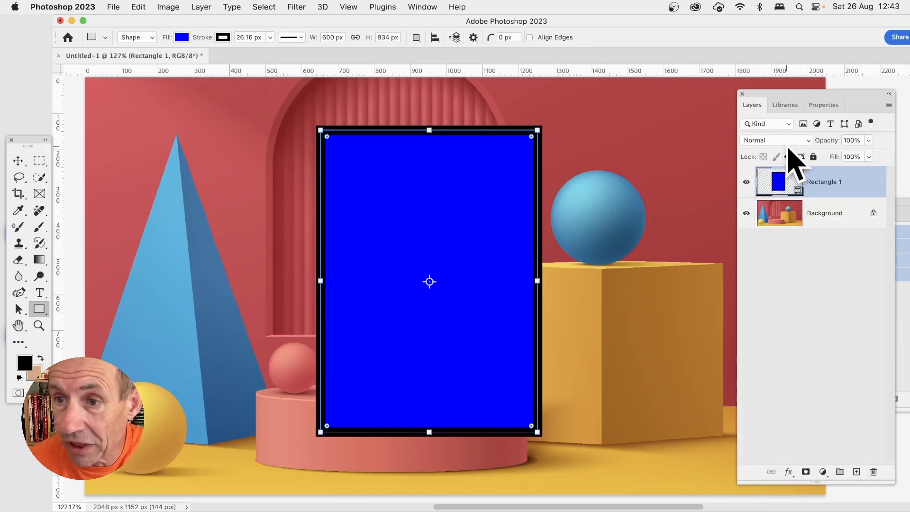
left_click(788, 141)
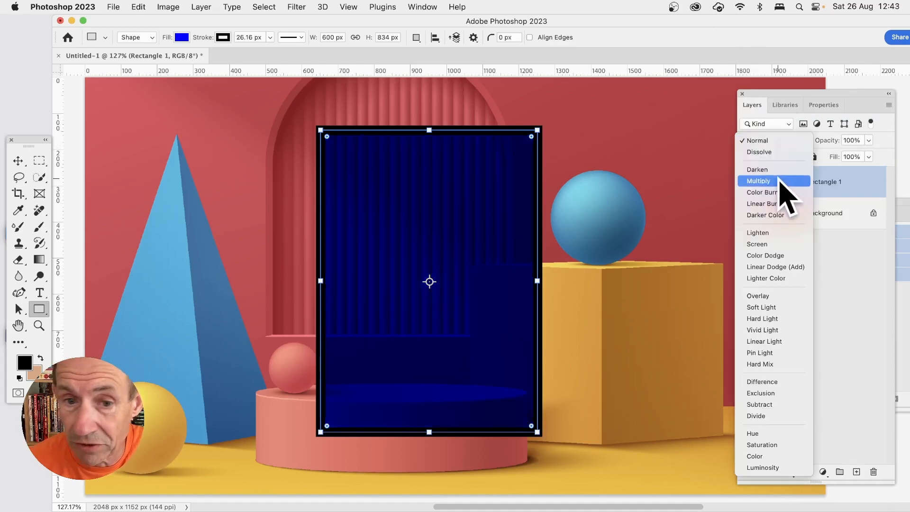
left_click(848, 308)
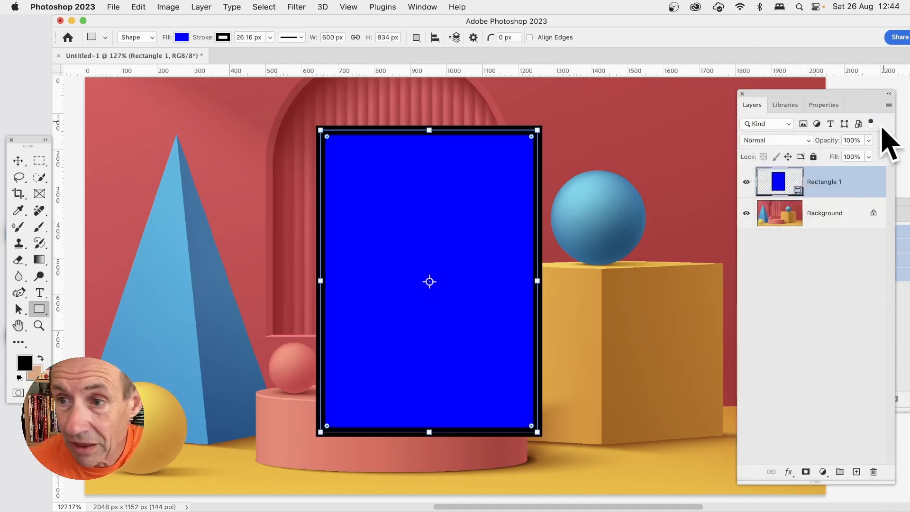
left_click(869, 140)
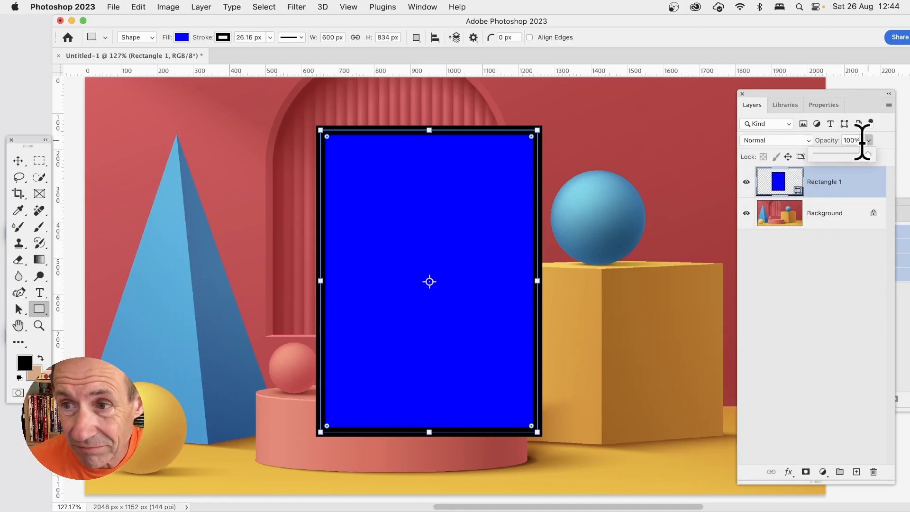
left_click_drag(840, 153, 851, 156)
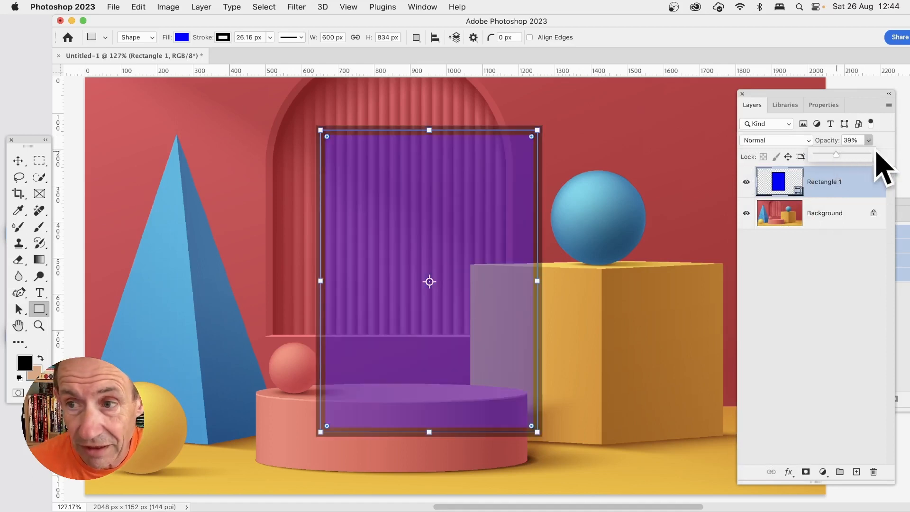
key("Escape")
left_click(829, 322)
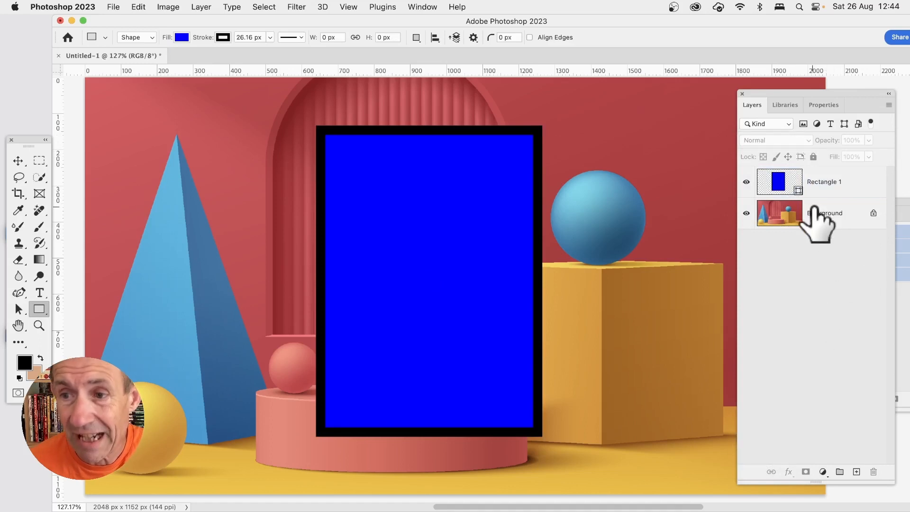
Step: Add a white layer mask to the rectangle shape layer
left_click(822, 180)
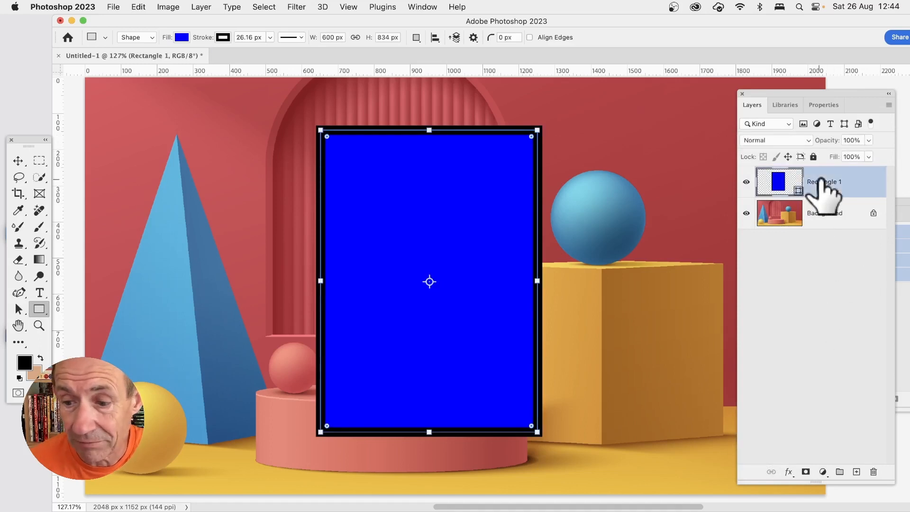
left_click(206, 8)
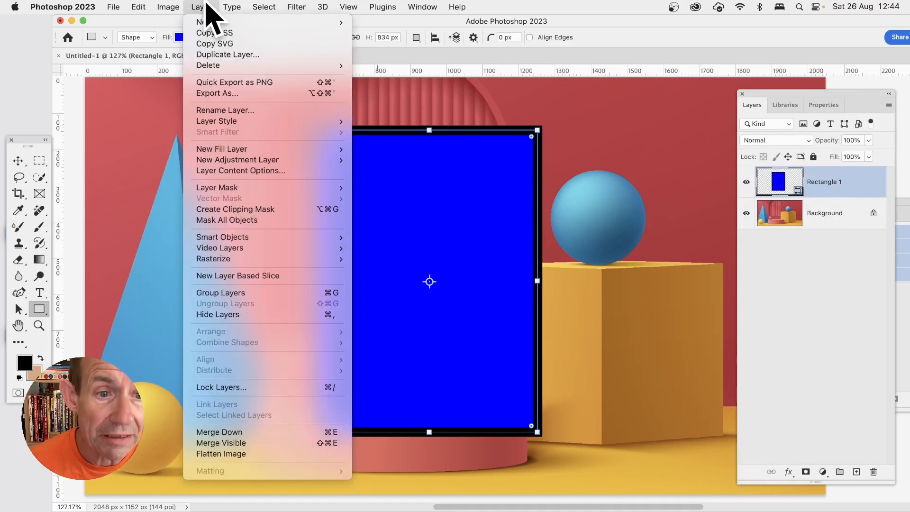
mouse_move(223, 189)
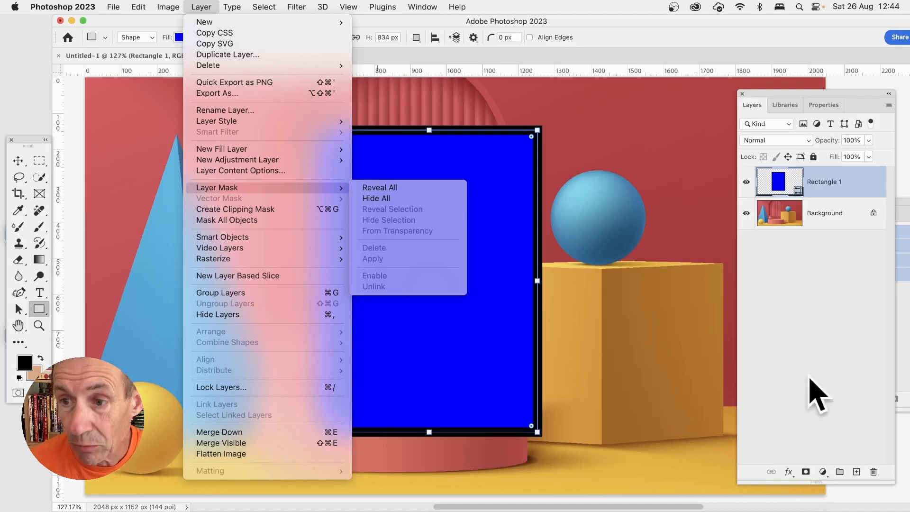
left_click(806, 472)
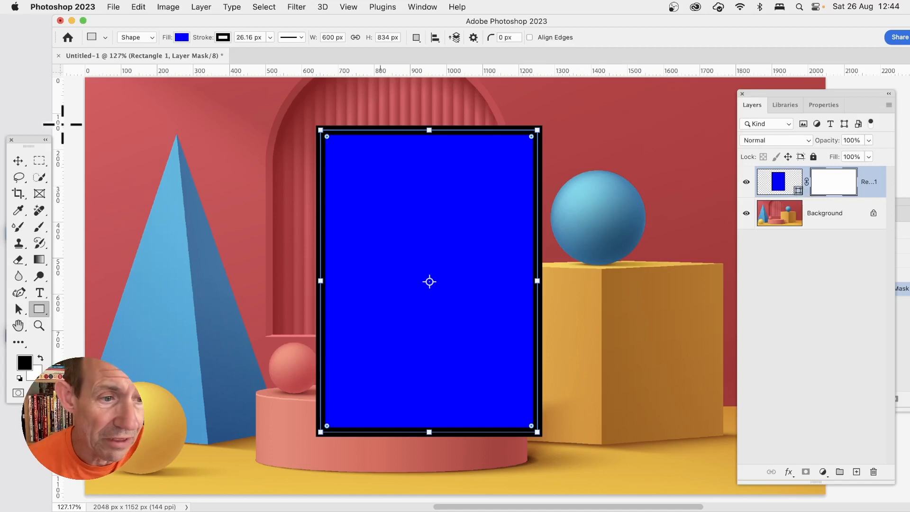
Step: Set the Rectangle tool to Pixels mode and draw one thick and one thin horizontal black band on the mask across the rectangle's upper half
left_click(40, 311)
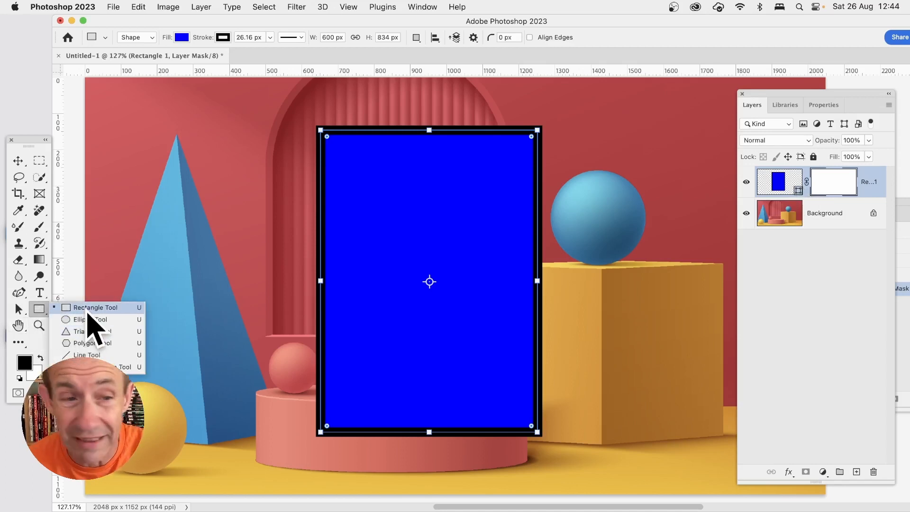
left_click(87, 312)
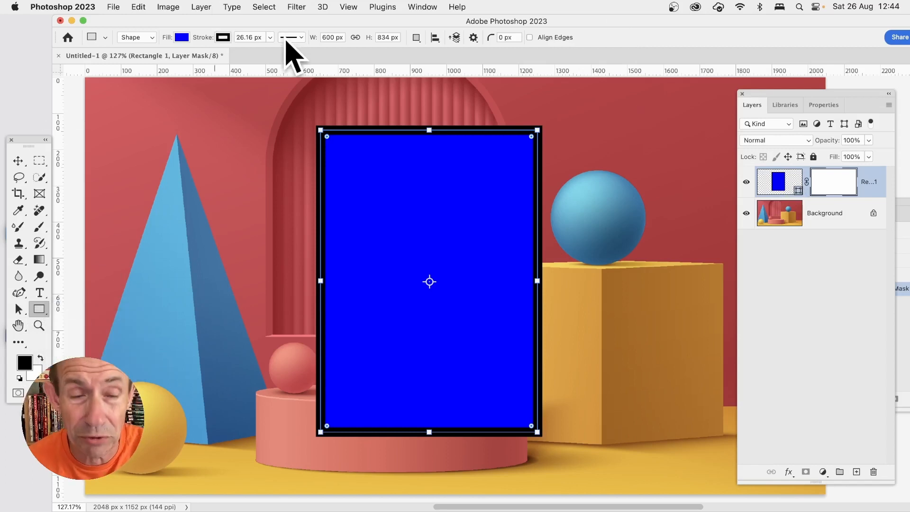
left_click(141, 39)
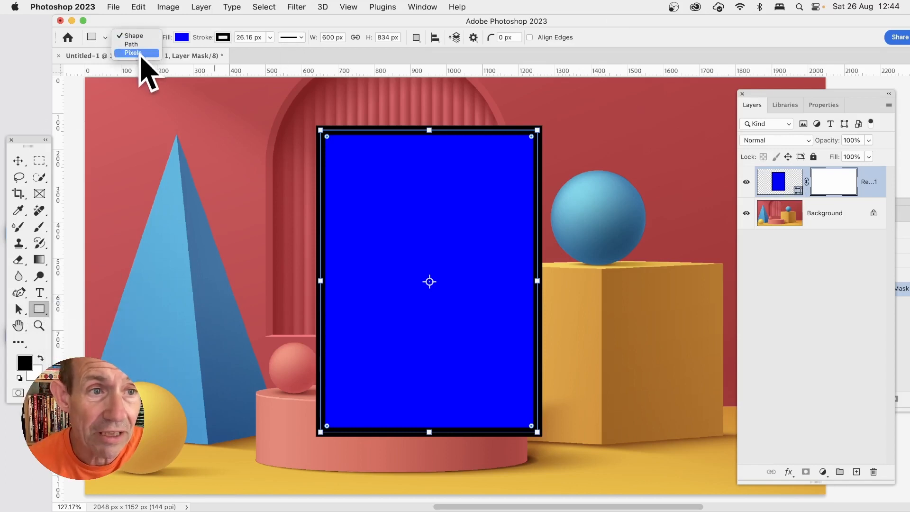
left_click(138, 53)
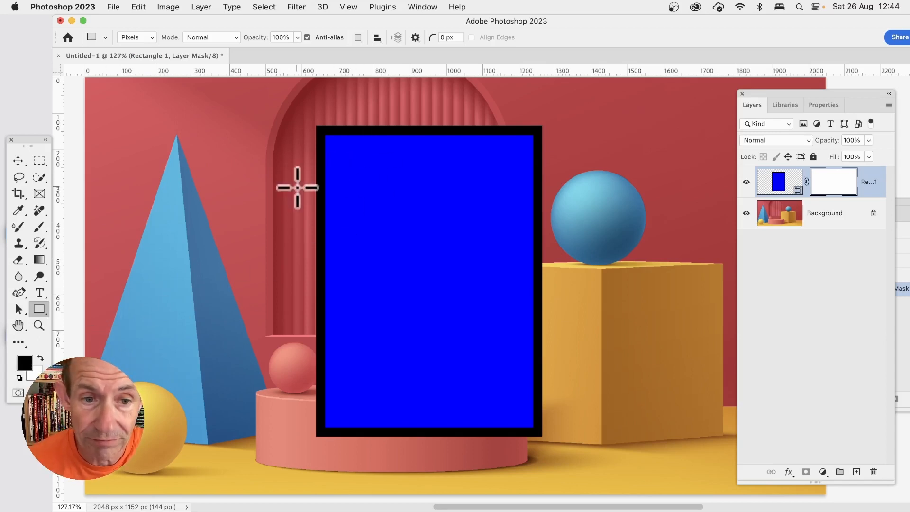
left_click_drag(301, 177, 565, 201)
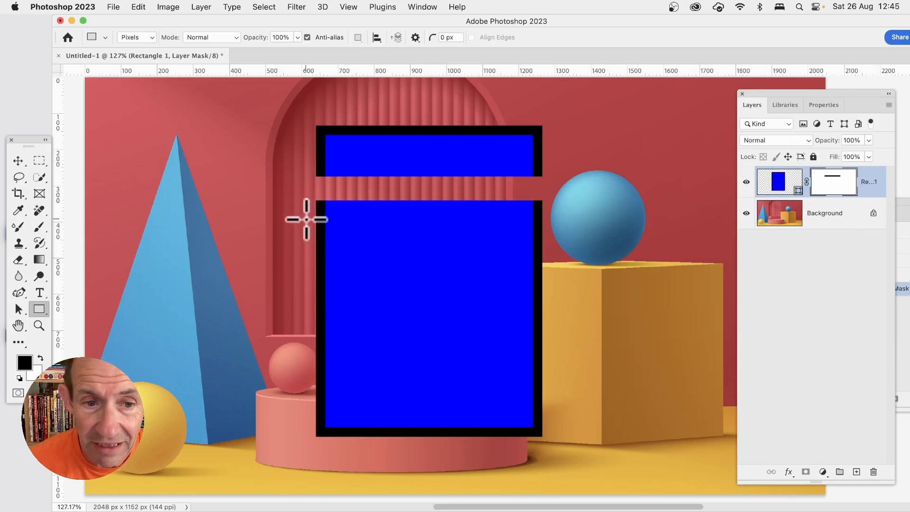
left_click_drag(306, 219, 558, 223)
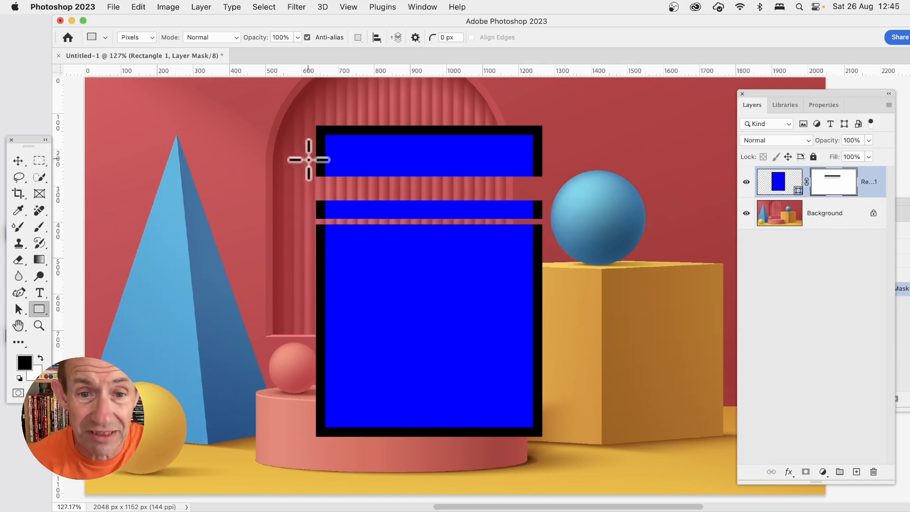
Step: Draw four vertical black bands of varying width on the mask, running the full height of the rectangle
left_click_drag(360, 115, 384, 450)
left_click_drag(423, 115, 423, 456)
left_click_drag(473, 105, 452, 455)
left_click_drag(496, 113, 501, 450)
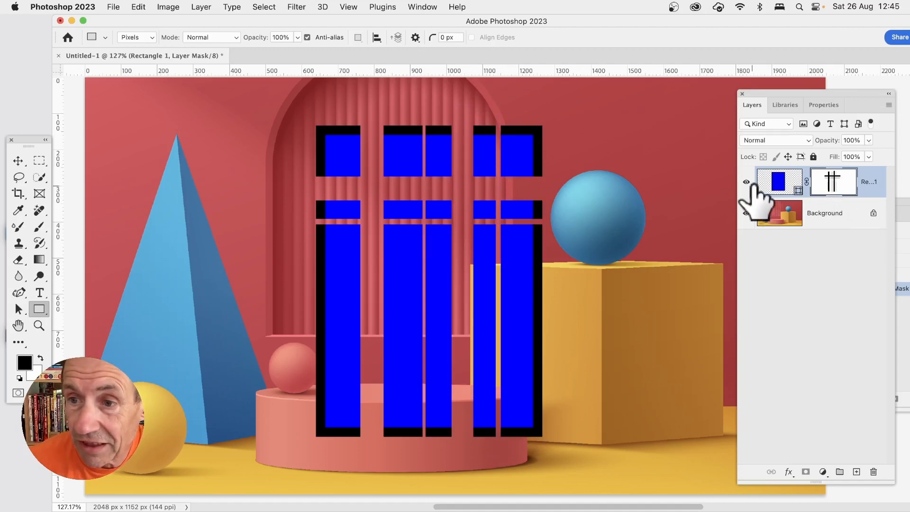
Step: Move the masked rectangle up and to the left, scale it to about 113% and rotate it about 44 degrees
left_click(778, 183)
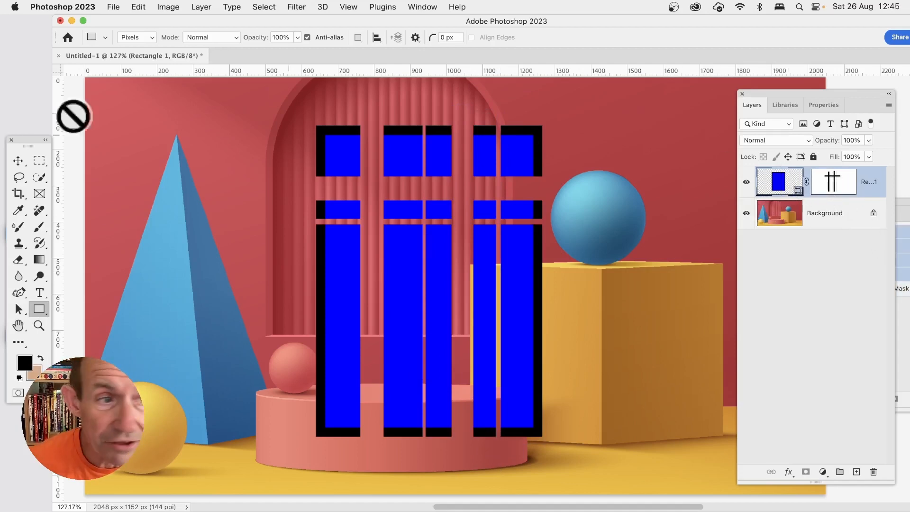
left_click(18, 160)
left_click_drag(362, 152, 281, 126)
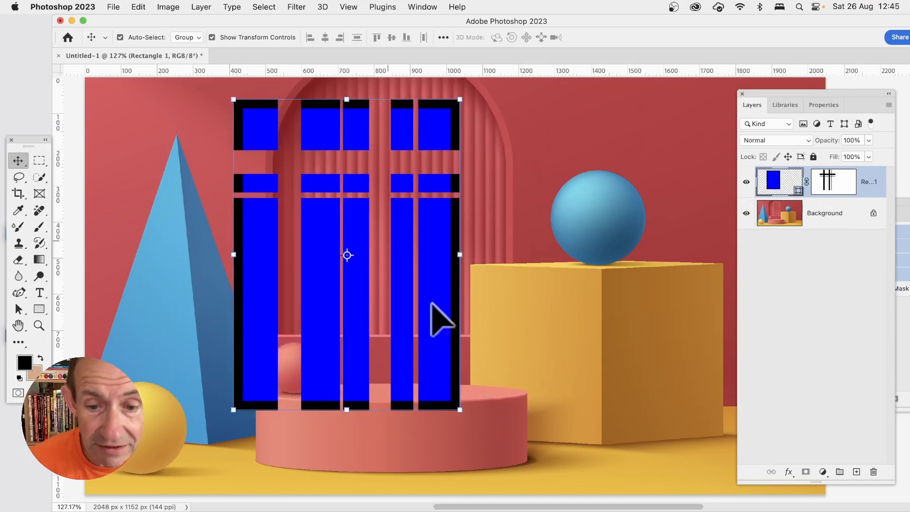
left_click_drag(459, 410, 489, 450)
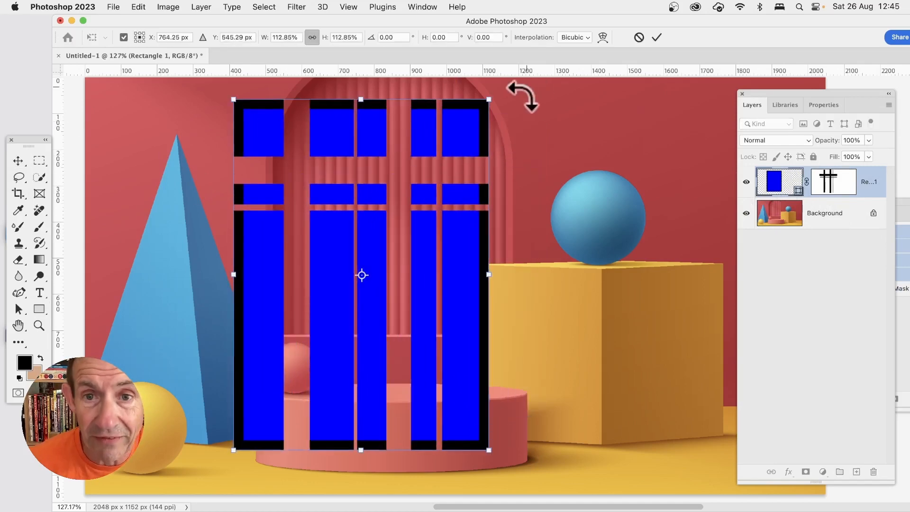
left_click_drag(511, 93, 616, 244)
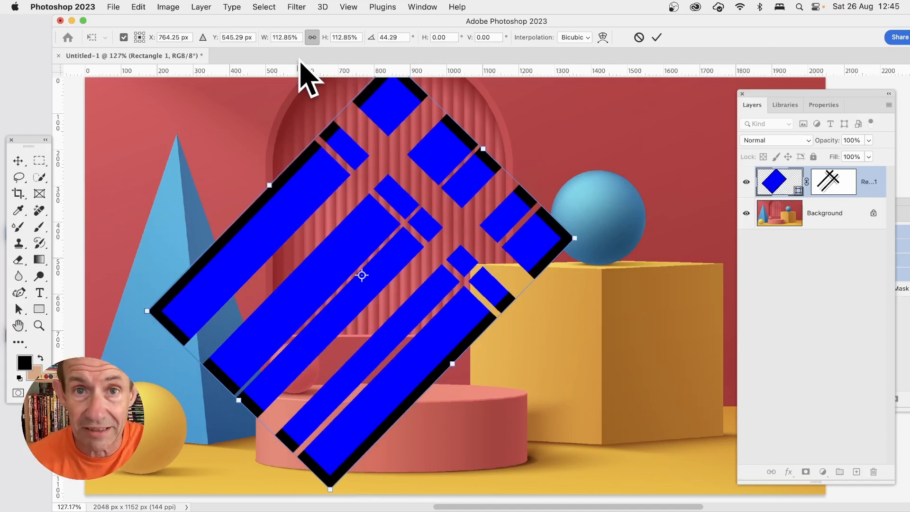
left_click(659, 37)
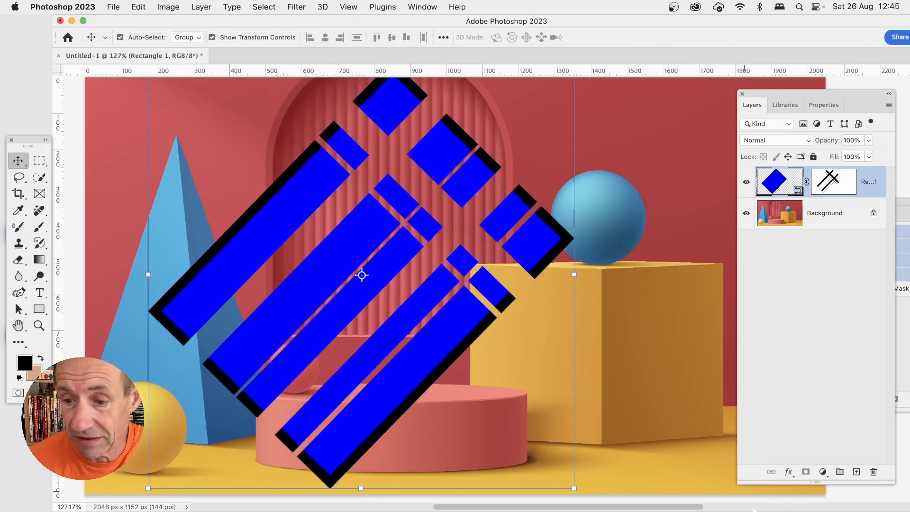
Step: Add a Multiply drop shadow to the rectangle layer with 85% opacity, 90° angle, 23 px distance, 11% spread and 27 px size
left_click(789, 472)
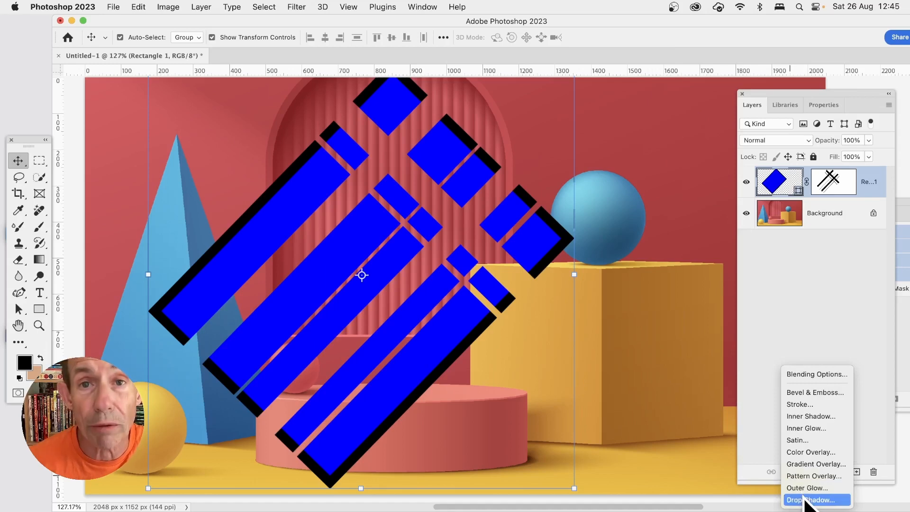
left_click(808, 499)
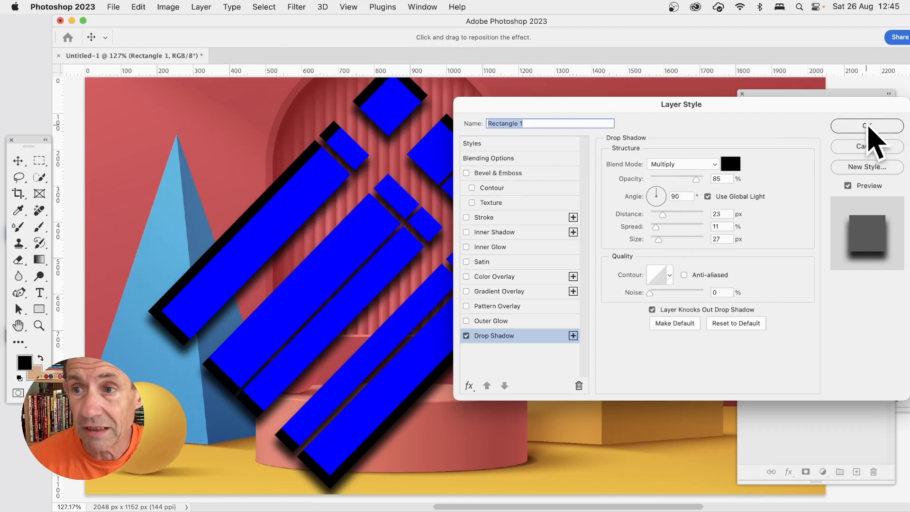
left_click(868, 127)
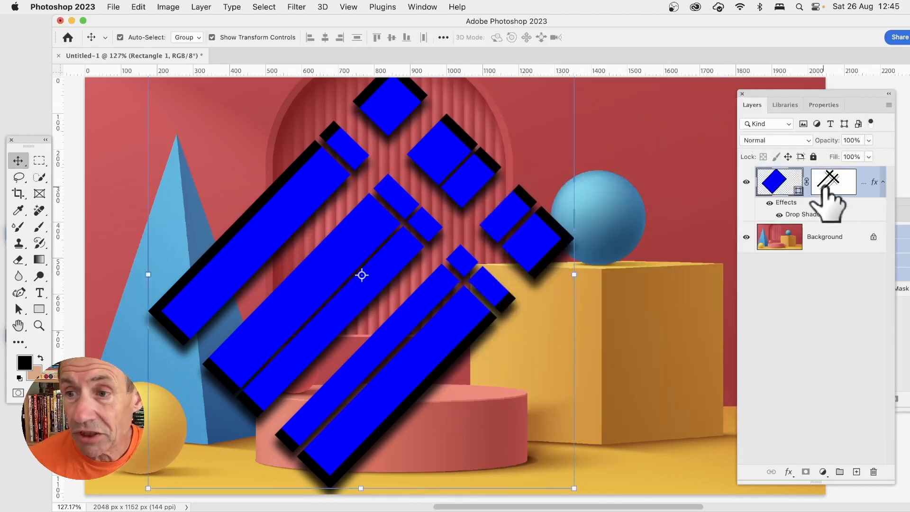
Step: Draw three vertical black pixel bands on the layer mask through the left half of the rotated rectangle
left_click(817, 187)
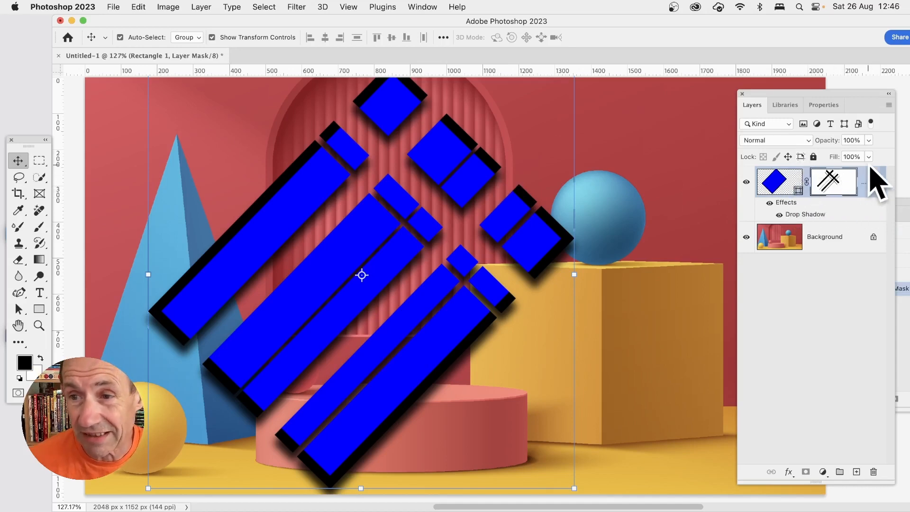
left_click(39, 311)
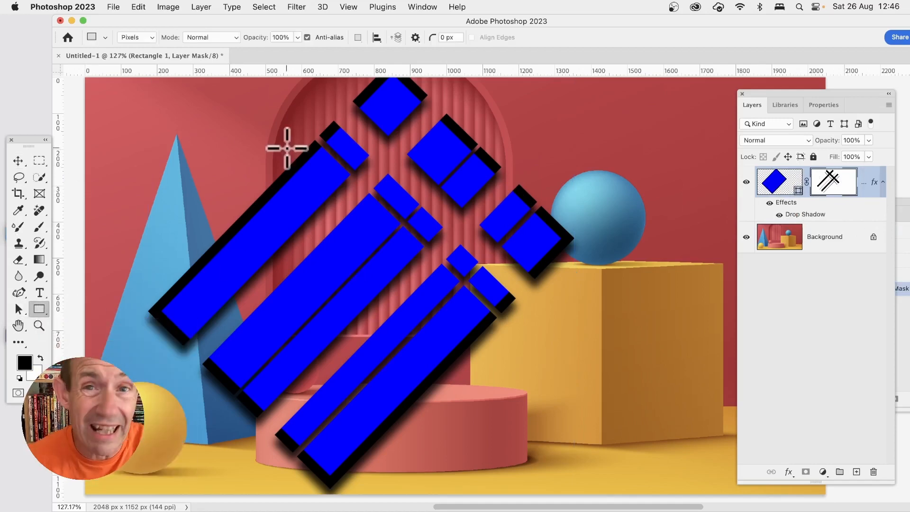
left_click_drag(301, 126, 316, 494)
left_click_drag(245, 167, 268, 495)
left_click_drag(329, 101, 362, 491)
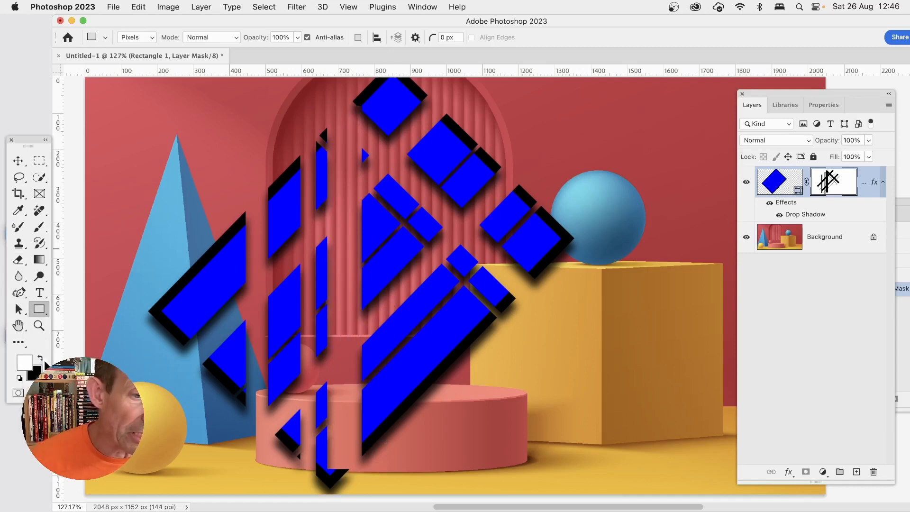
Step: Draw a wide horizontal and a thin vertical white band on the mask to restore parts of the hidden shape
left_click_drag(187, 239, 605, 261)
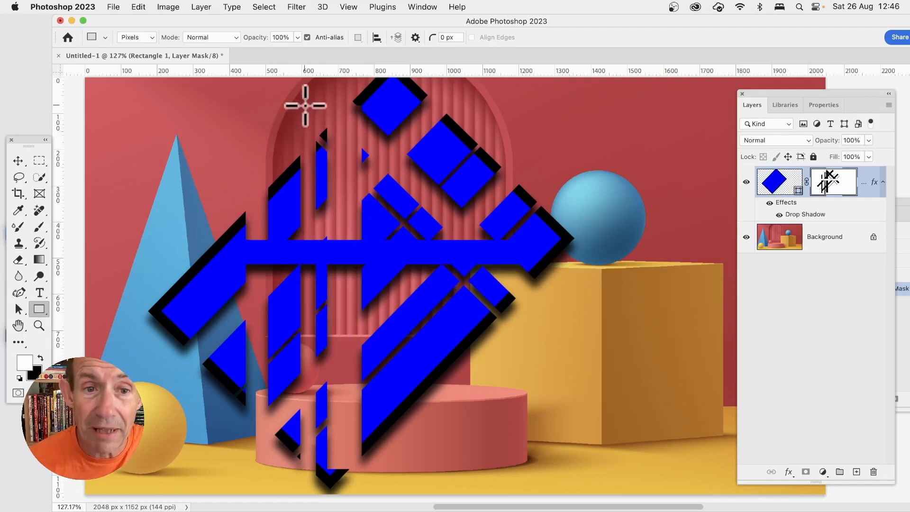
left_click_drag(307, 109, 313, 490)
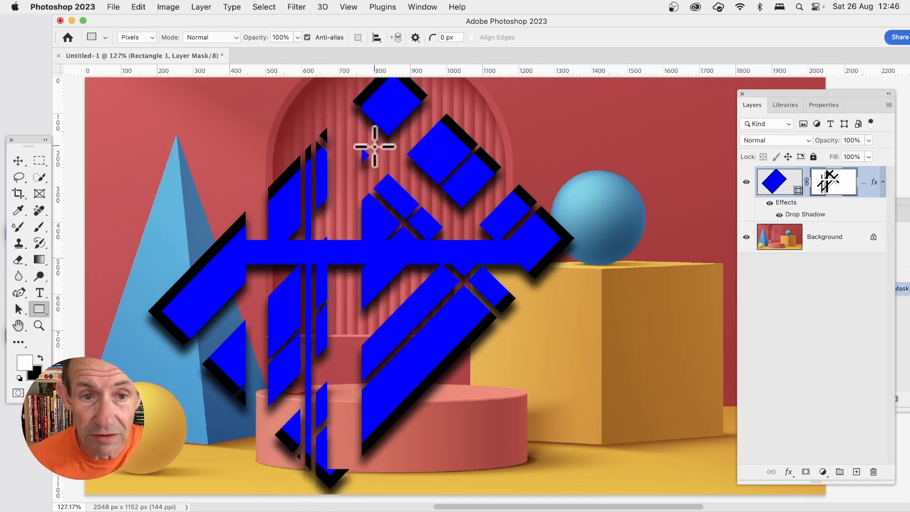
Step: Draw a thin vertical white band on the mask through the hidden gap and move the masked shape up and to the left
left_click_drag(344, 139, 346, 457)
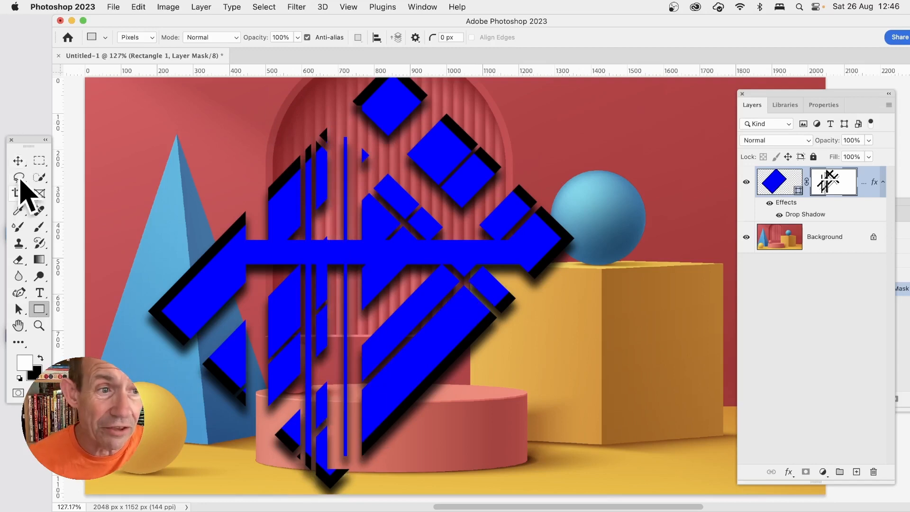
left_click(18, 161)
left_click_drag(426, 235, 349, 178)
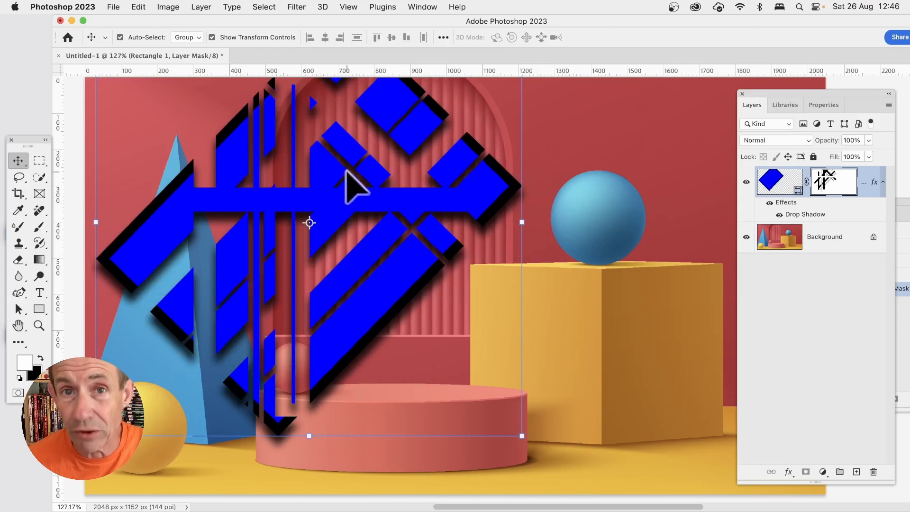
Step: Duplicate the masked shape down and to the right and change the copy's fill to cyan (#00fcff)
left_click_drag(391, 202, 492, 251, "alt")
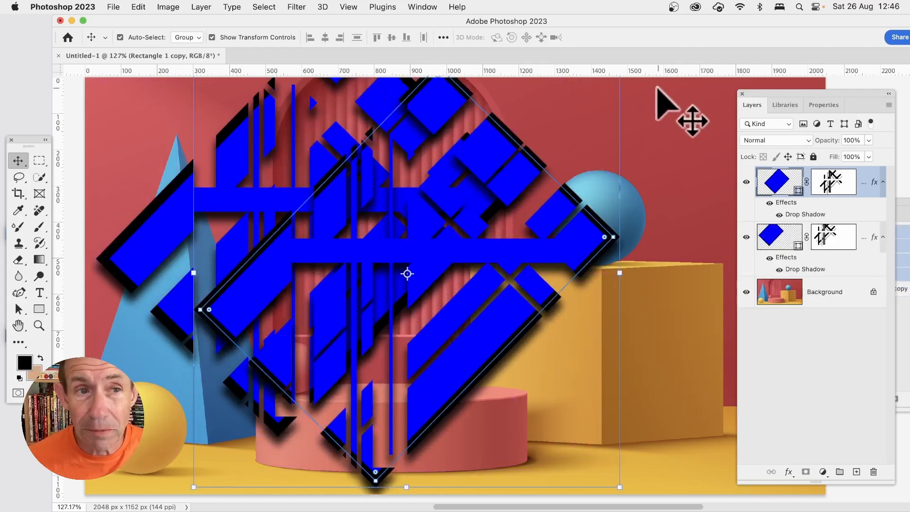
double_click(777, 182)
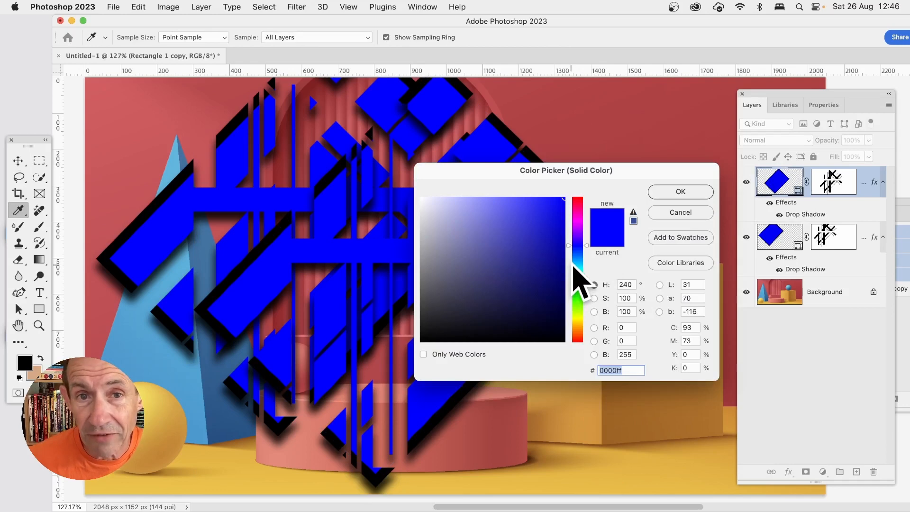
left_click_drag(575, 248, 575, 269)
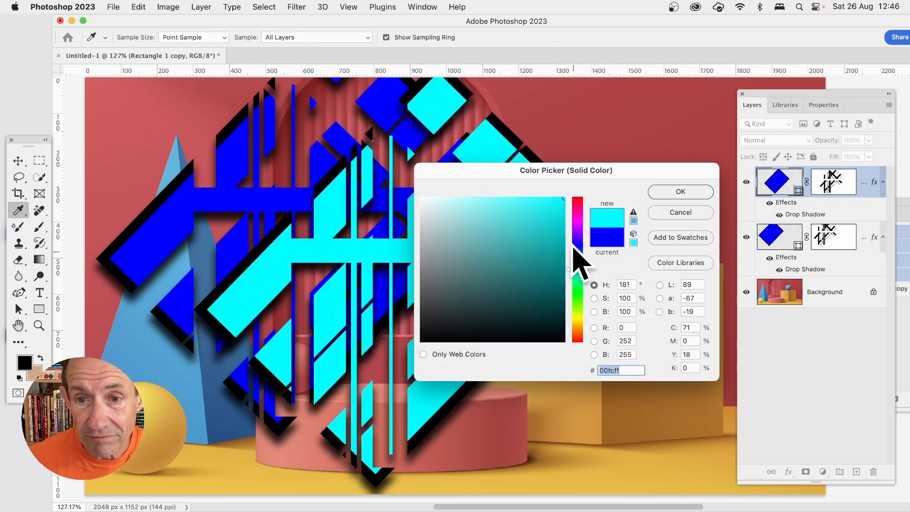
left_click(680, 191)
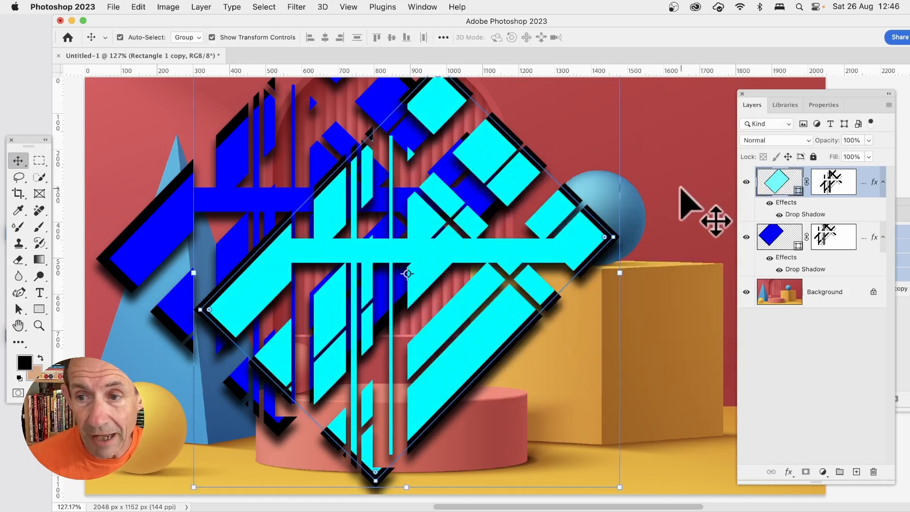
Step: Change the fill of the original rectangle shape from its layer to a bright red
double_click(776, 238)
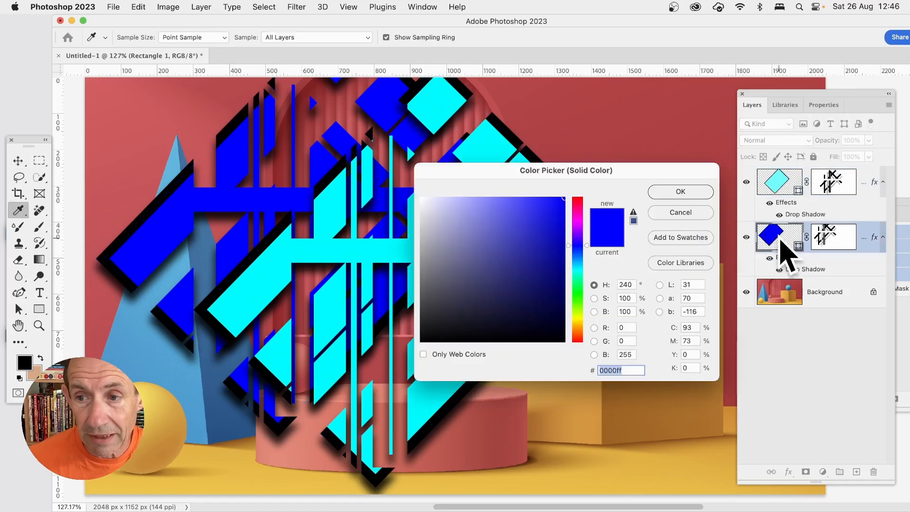
left_click_drag(560, 203, 564, 288)
left_click_drag(524, 226, 586, 202)
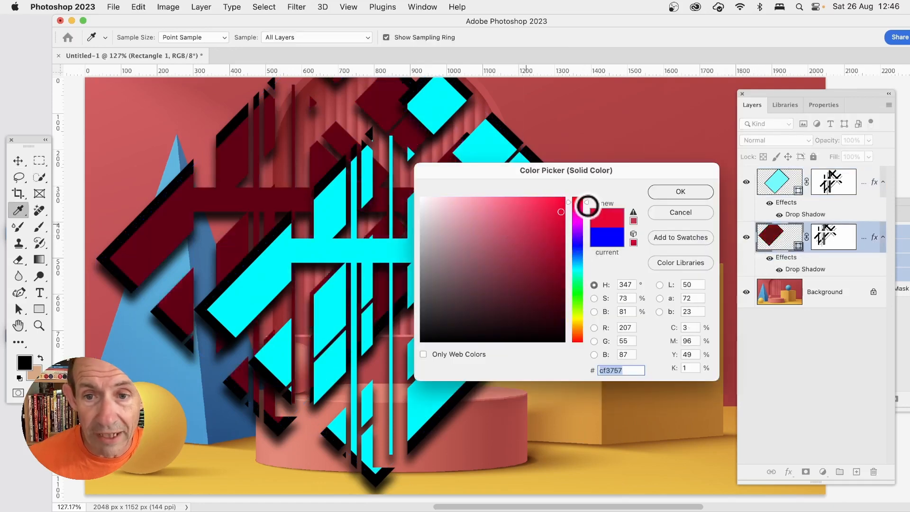
left_click(699, 194)
key("v")
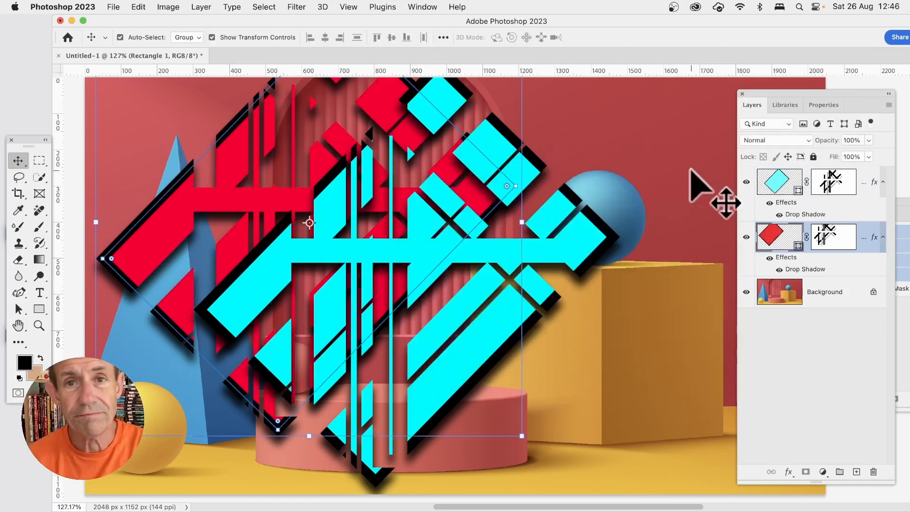
Step: Select the cyan copy and view its shape transform and appearance properties
left_click(777, 180)
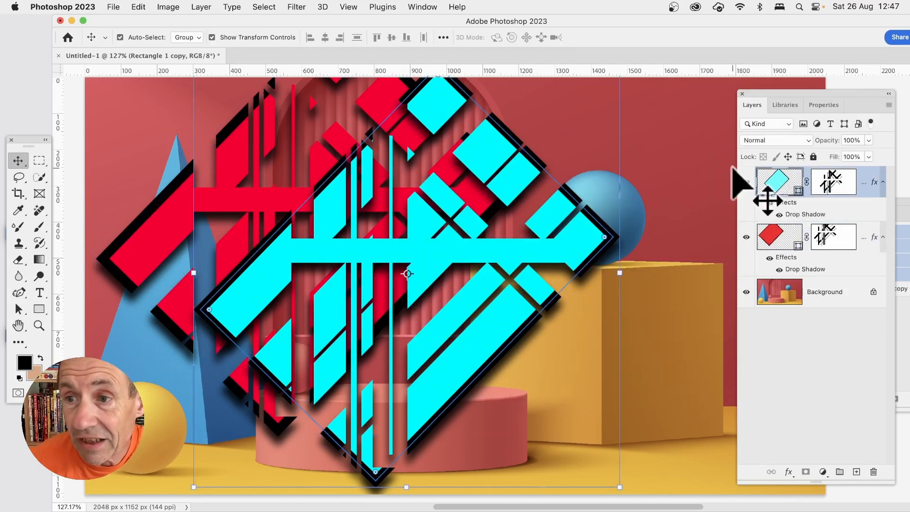
left_click(825, 105)
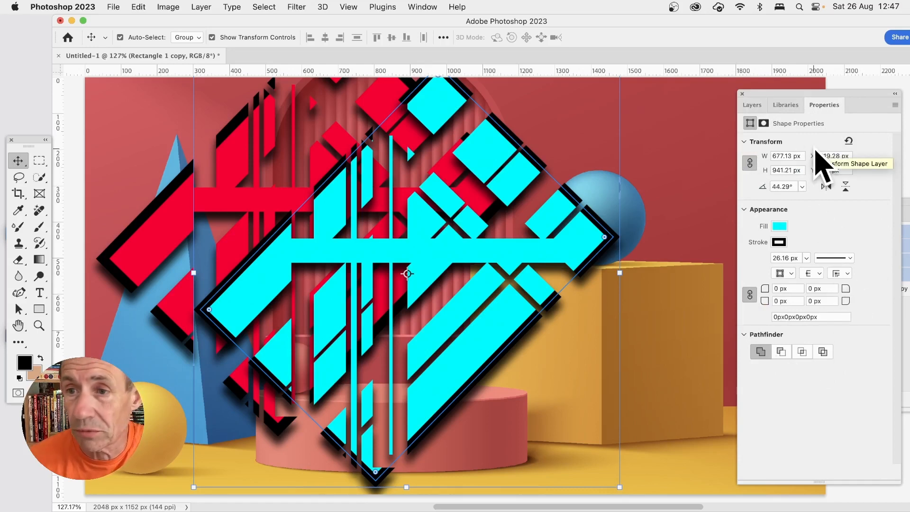
left_click(752, 106)
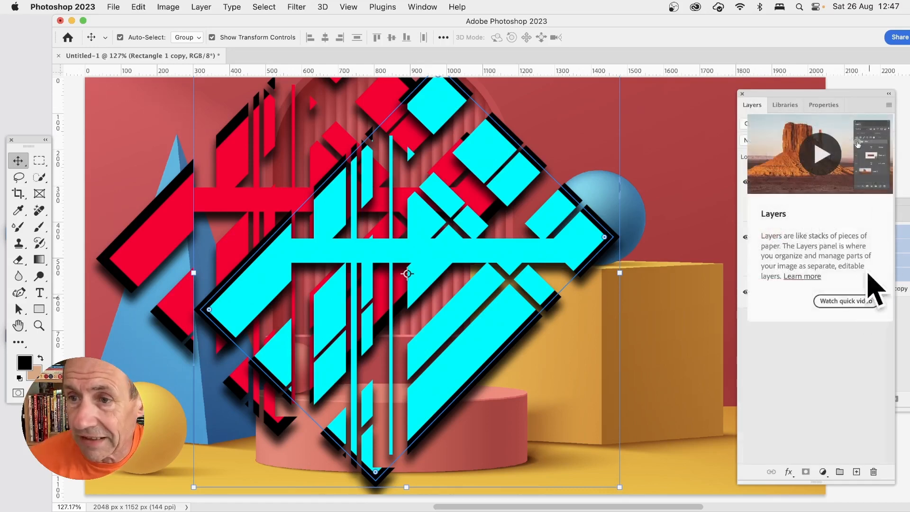
Step: Try a lower density on the cyan shape's layer mask, restore it to 100%, and feather the mask to soften its edges
left_click(829, 186)
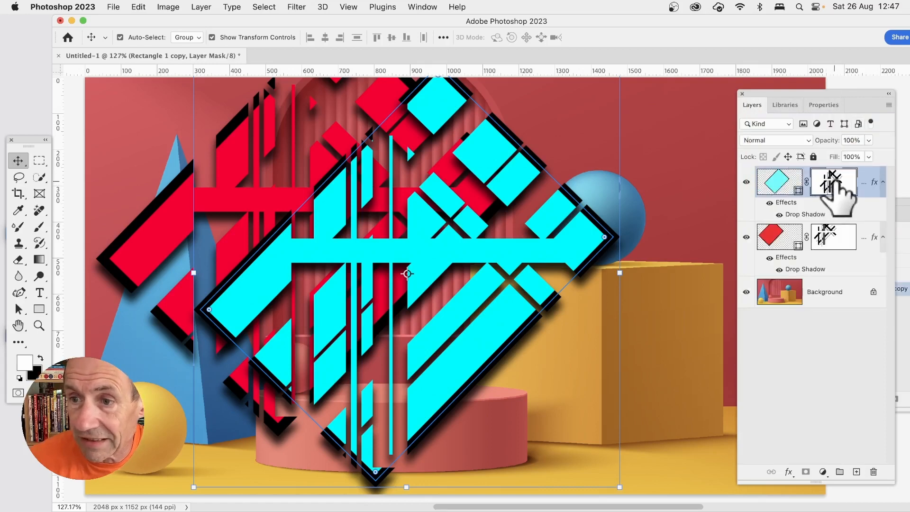
left_click(824, 106)
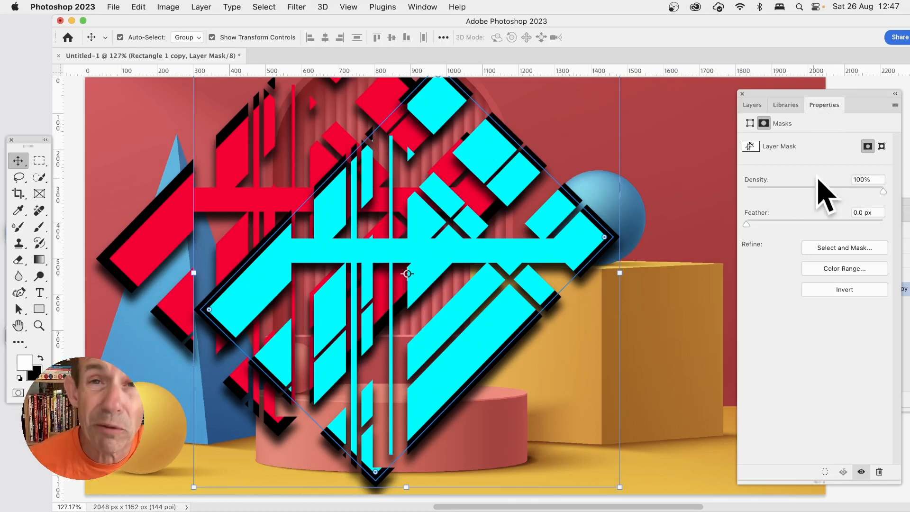
left_click_drag(883, 191, 820, 192)
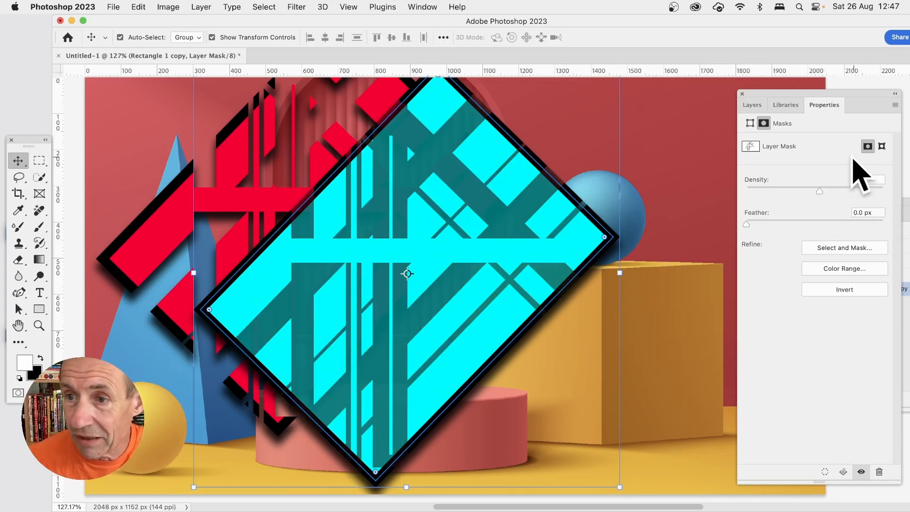
left_click_drag(819, 192, 889, 188)
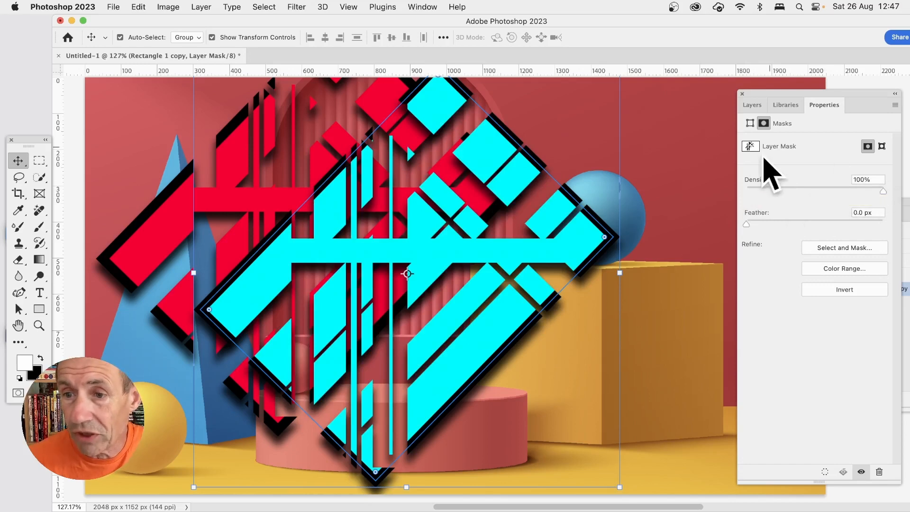
left_click_drag(748, 223, 785, 220)
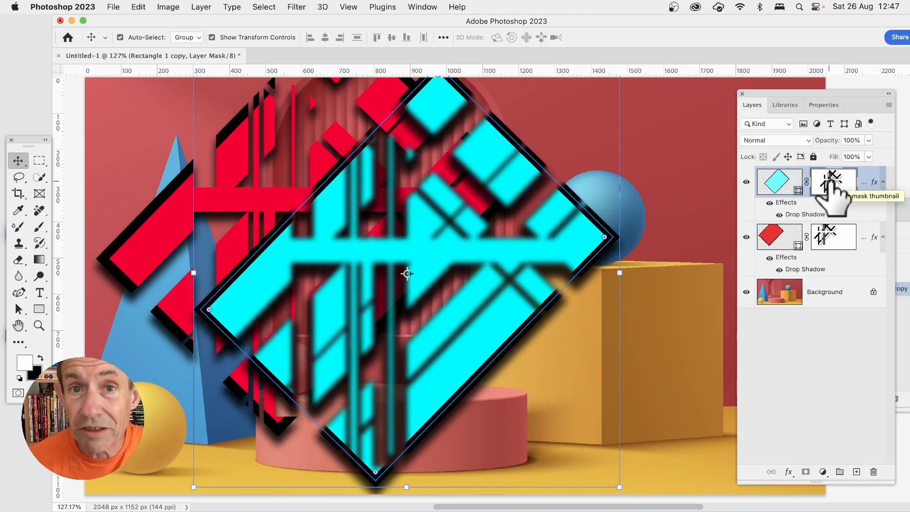
Step: Apply the Wave distortion filter to the cyan shape's mask with Sine type, wavelength 10 to 120 and amplitude 5 to 35
left_click(298, 7)
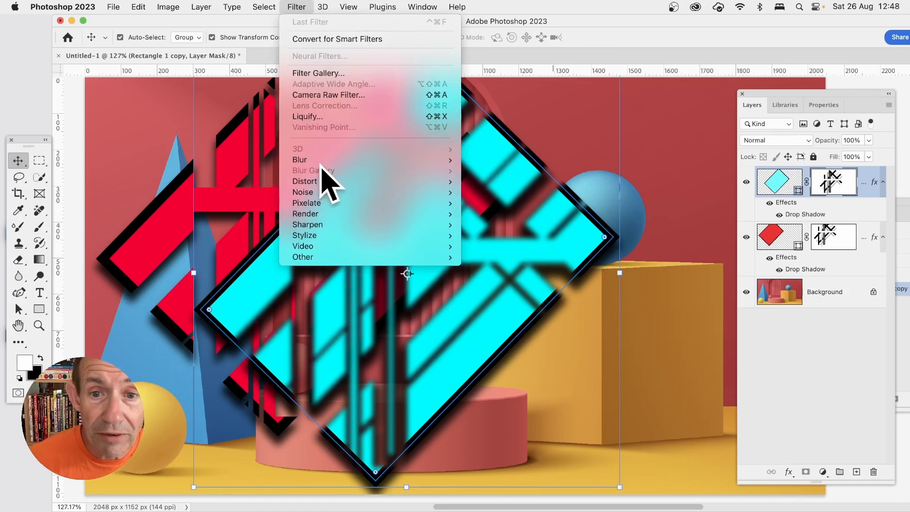
mouse_move(320, 161)
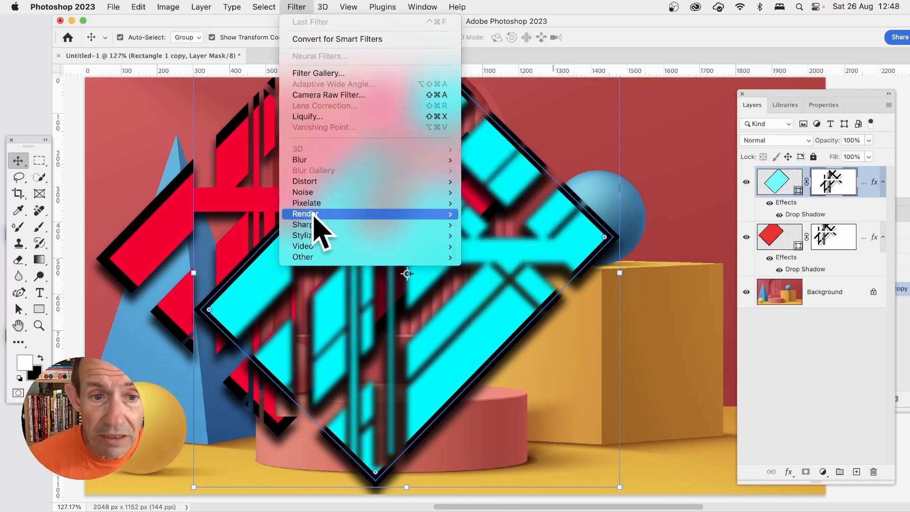
mouse_move(332, 182)
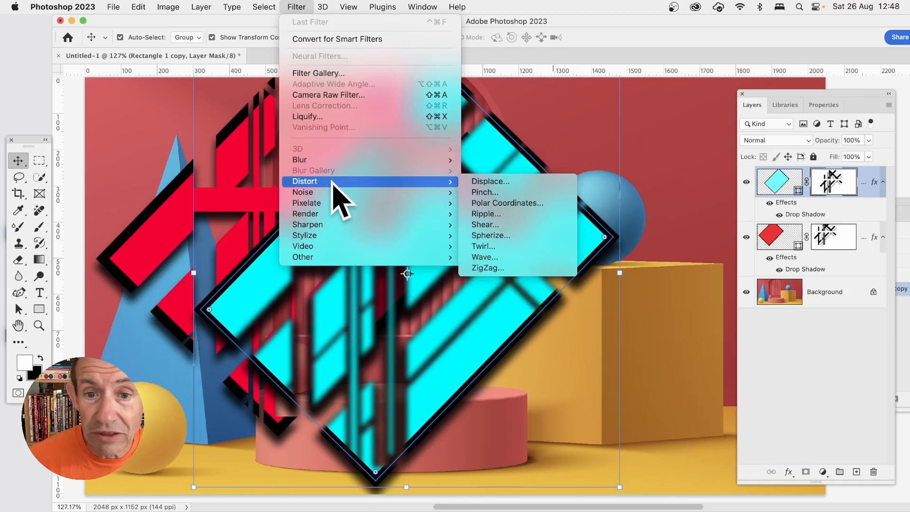
left_click(483, 259)
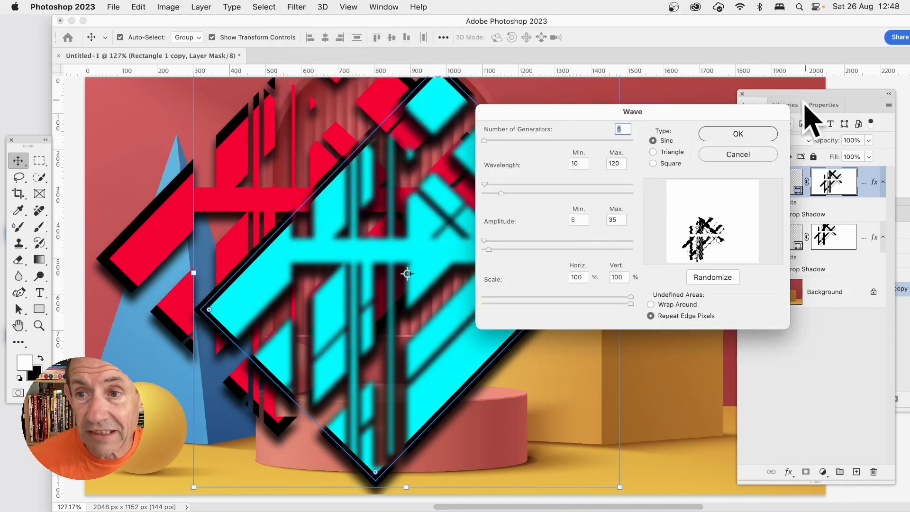
left_click(738, 134)
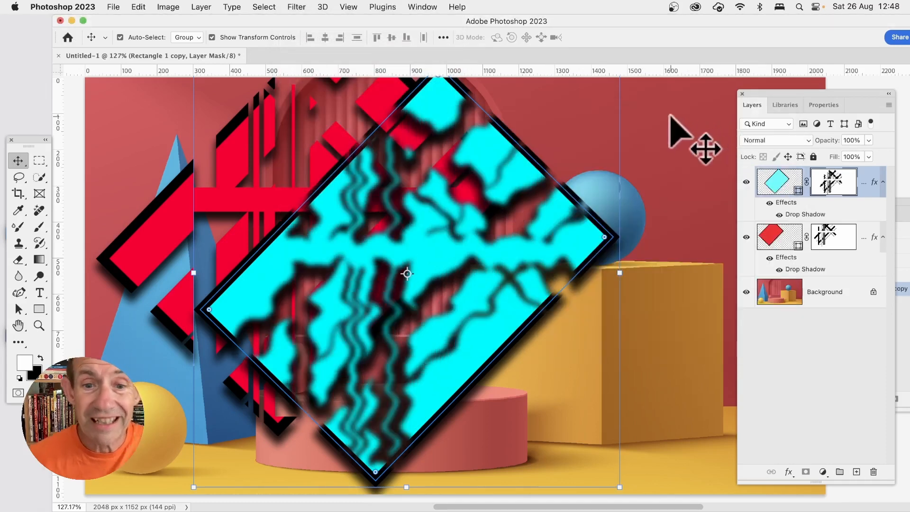